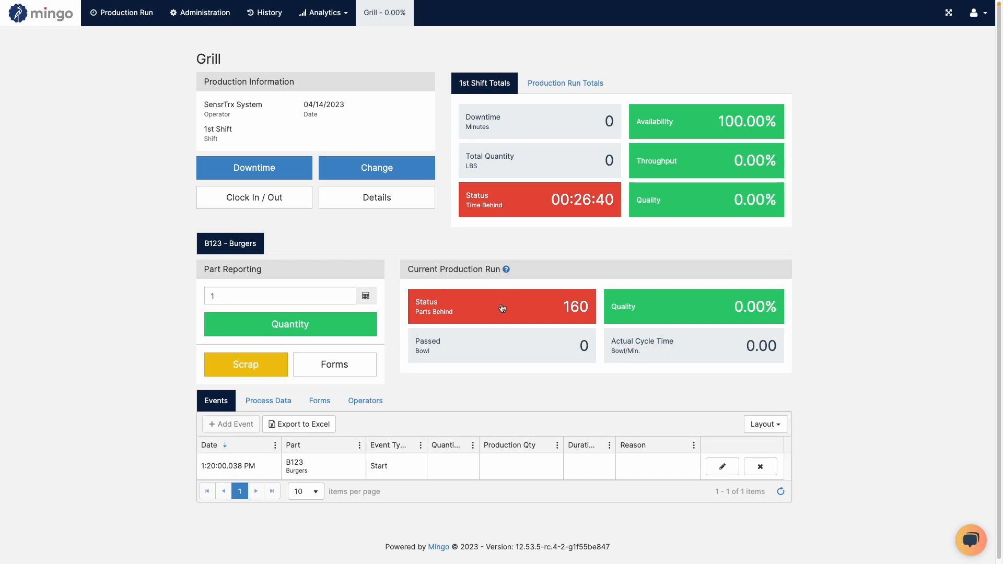
Open the downtime codes in the administration area and expand the Default category to review its codes.
click(194, 14)
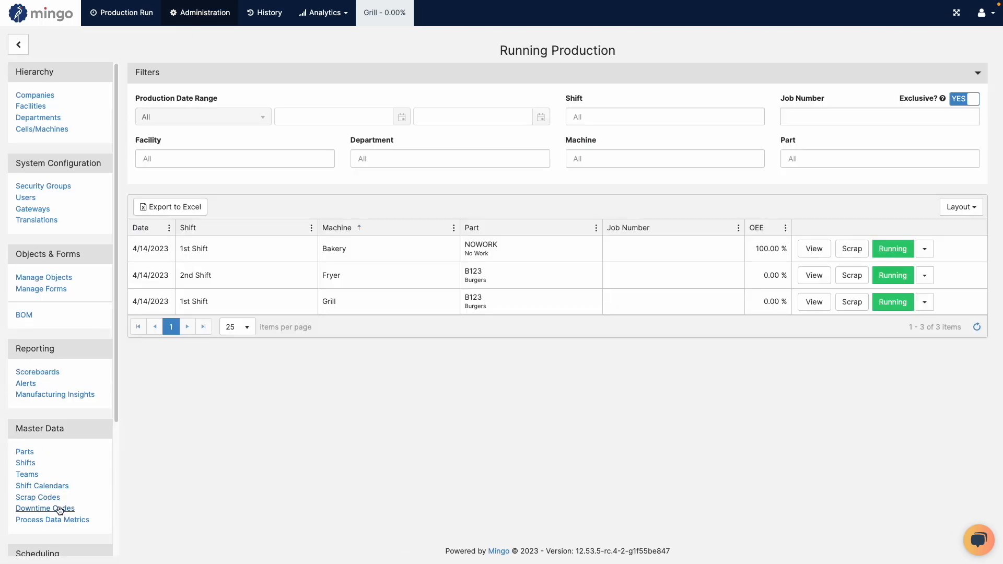
click(47, 514)
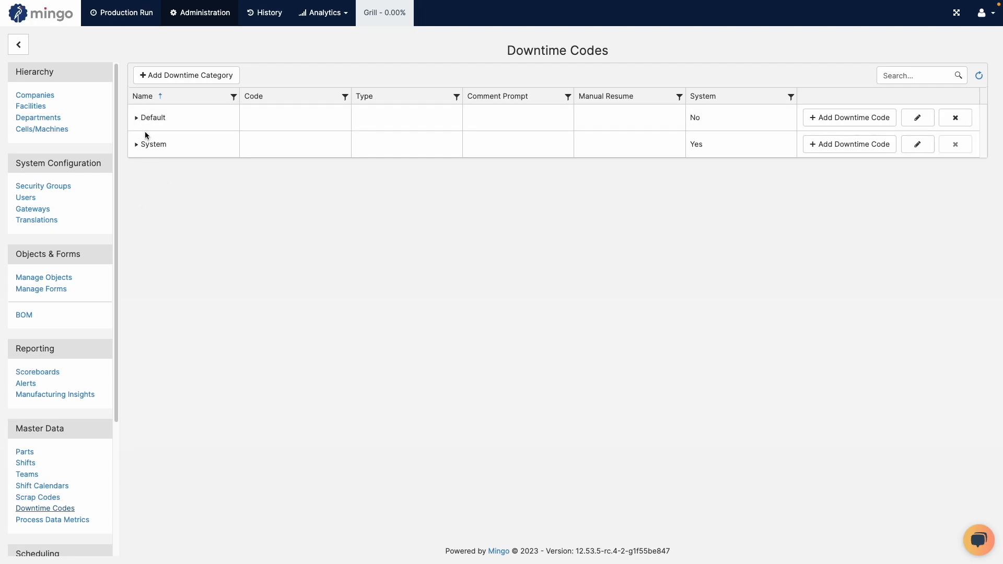
click(136, 118)
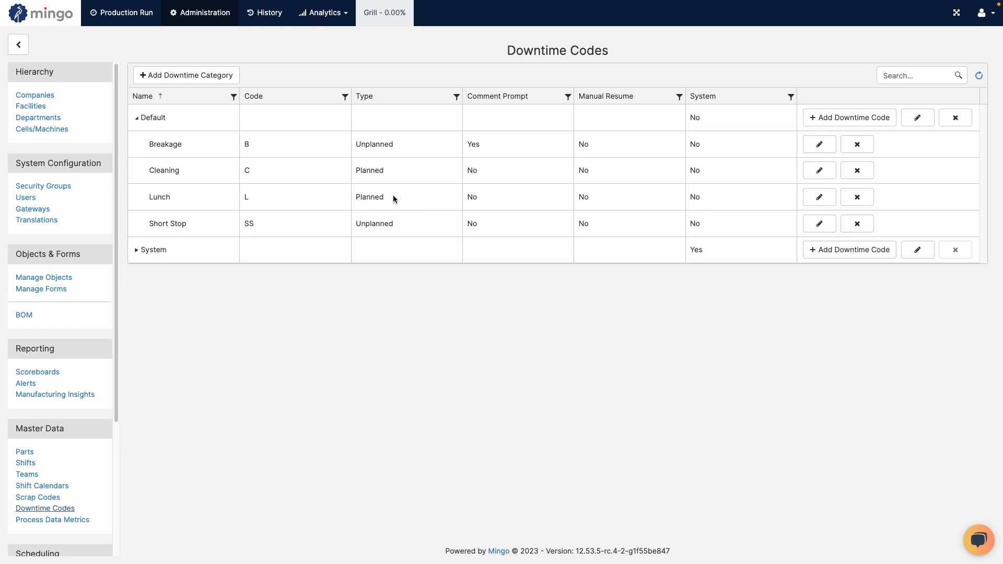
View the scheduled downtime of the whole 1st Shift series in the Main shift calendar, and close it without saving.
click(51, 487)
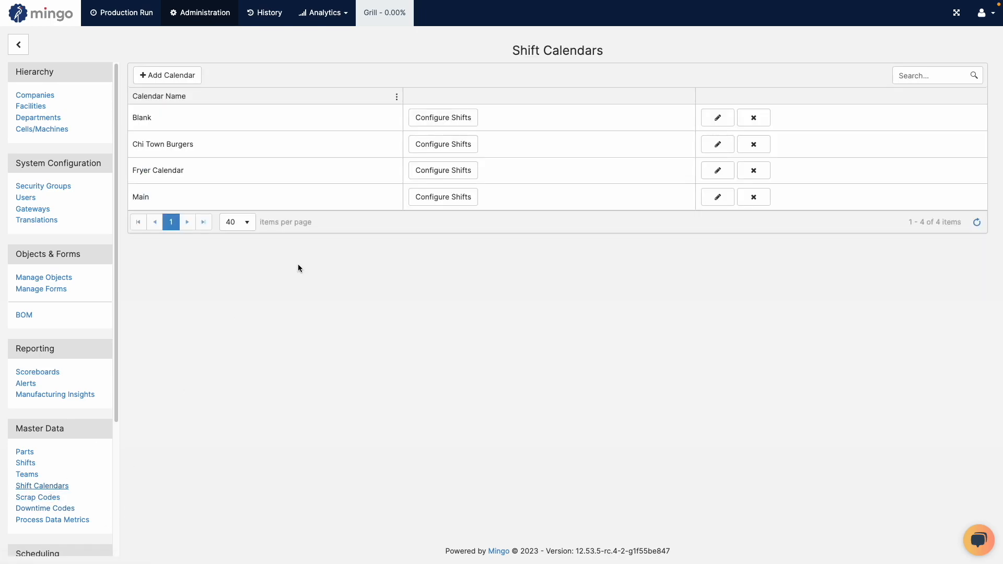
click(467, 202)
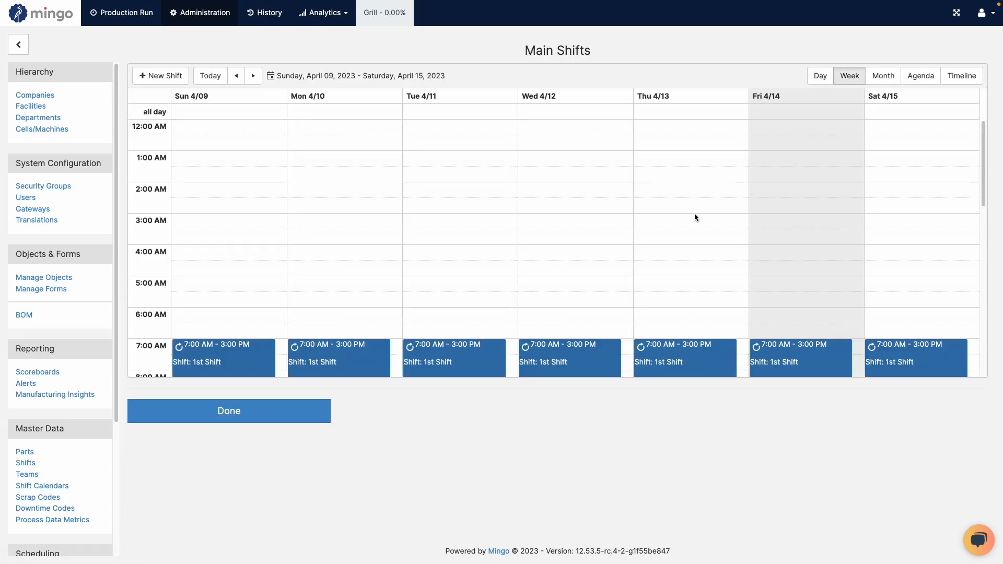
scroll(703, 152, down, 3)
click(684, 268)
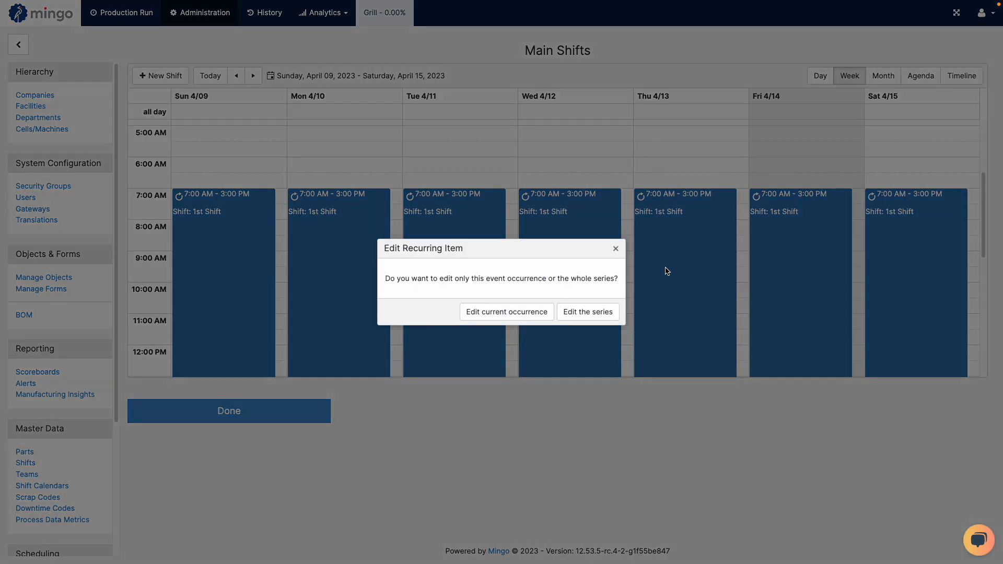
click(587, 312)
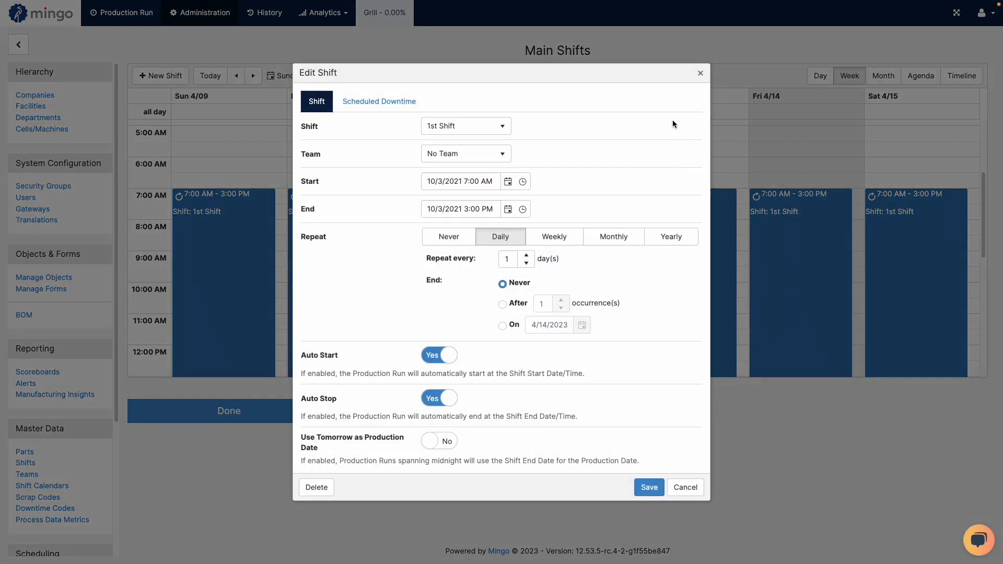
click(410, 101)
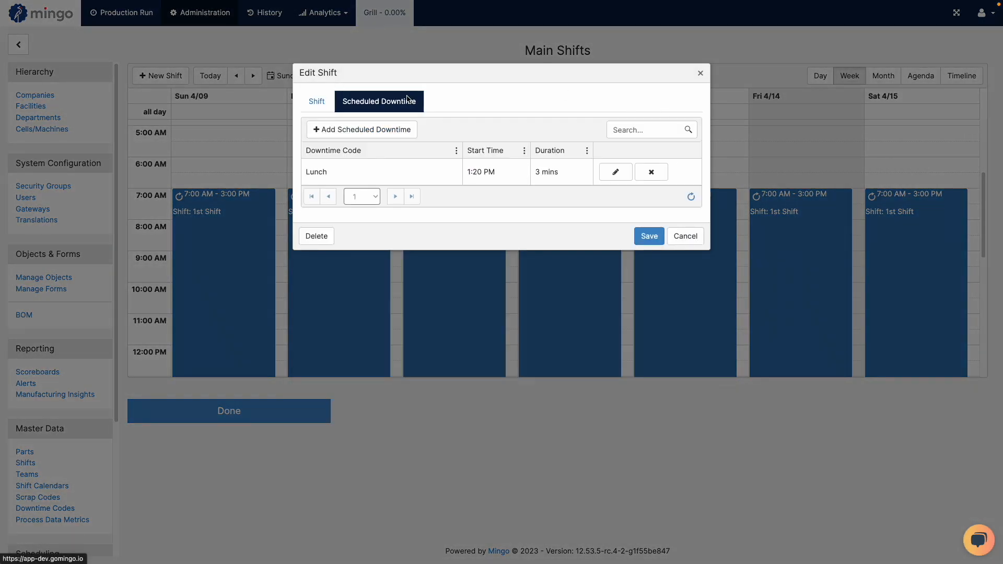
click(696, 237)
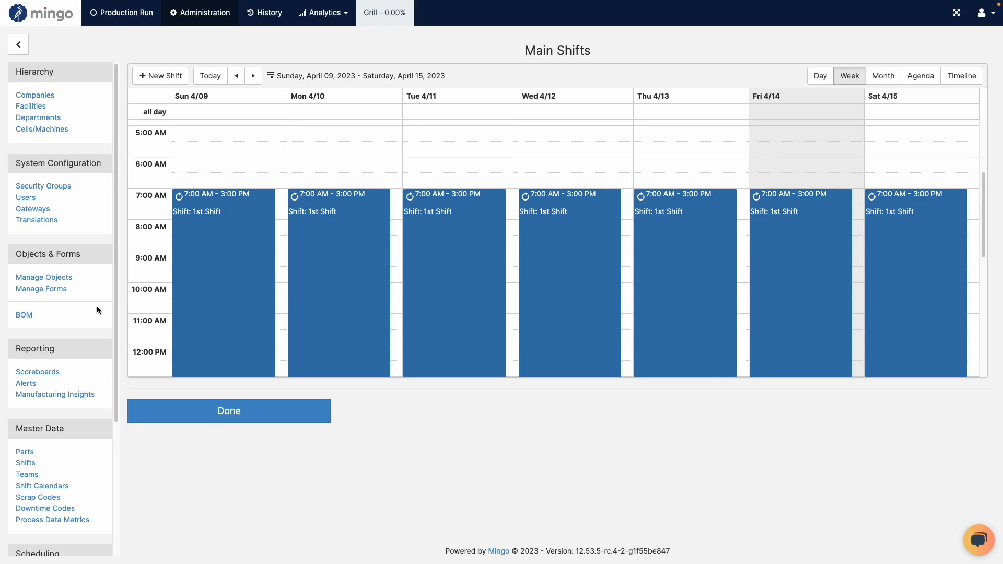
Return to the downtime codes and examine the type of each code in the Default category.
click(39, 509)
click(138, 118)
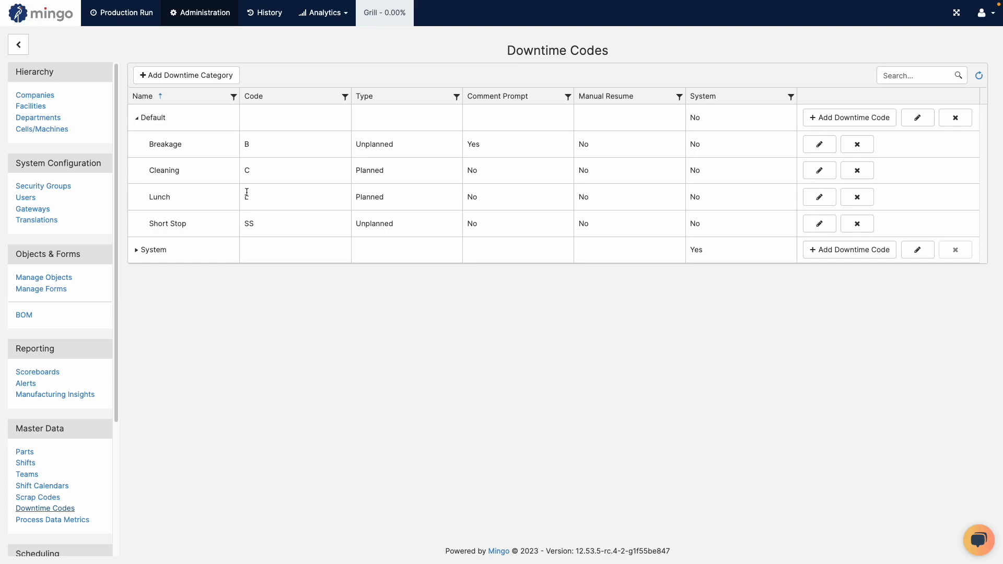
Open the scheduled downtime of the 1st Shift series in the Main shift calendar for editing.
click(25, 487)
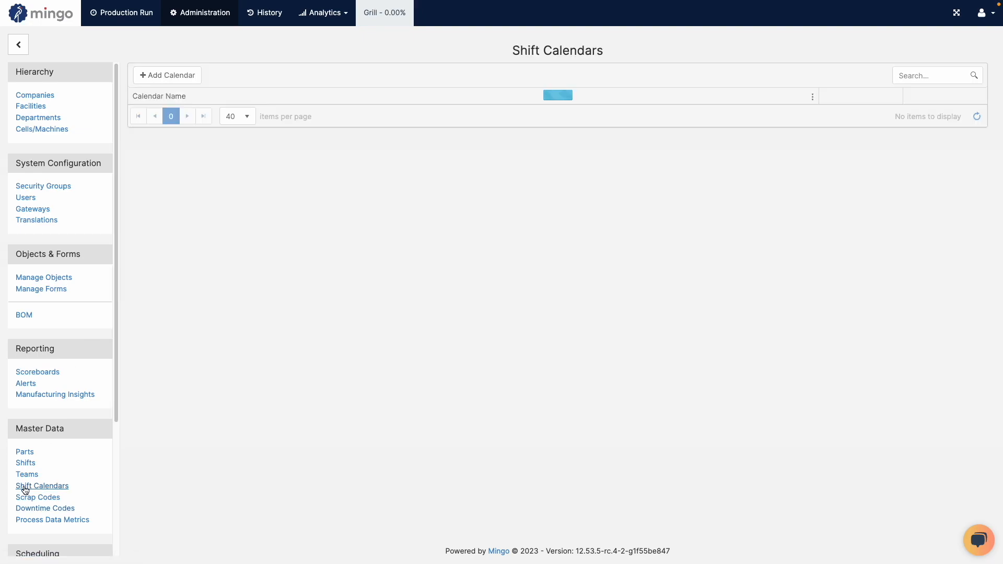
click(448, 201)
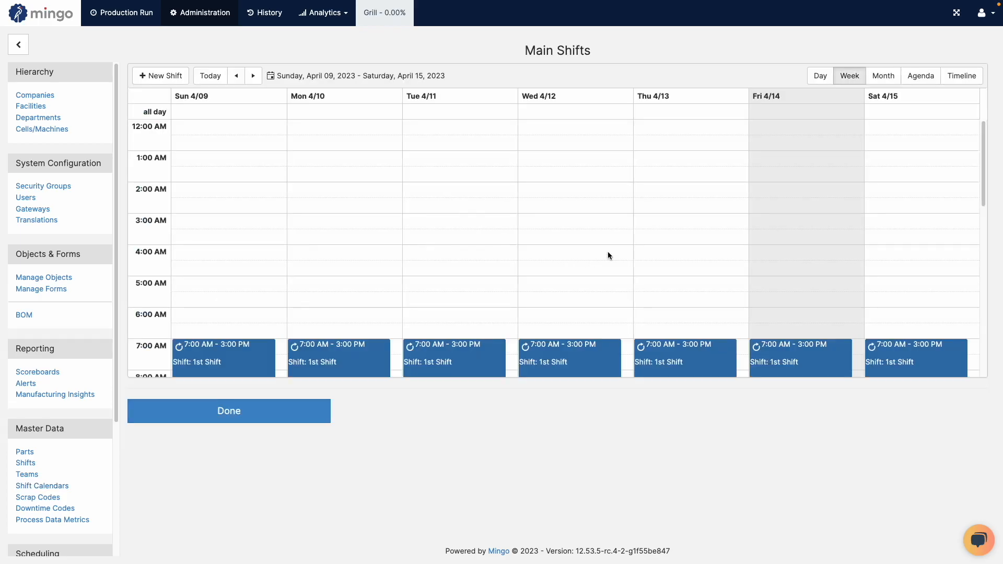
scroll(607, 255, down, 5)
scroll(663, 242, up, 2)
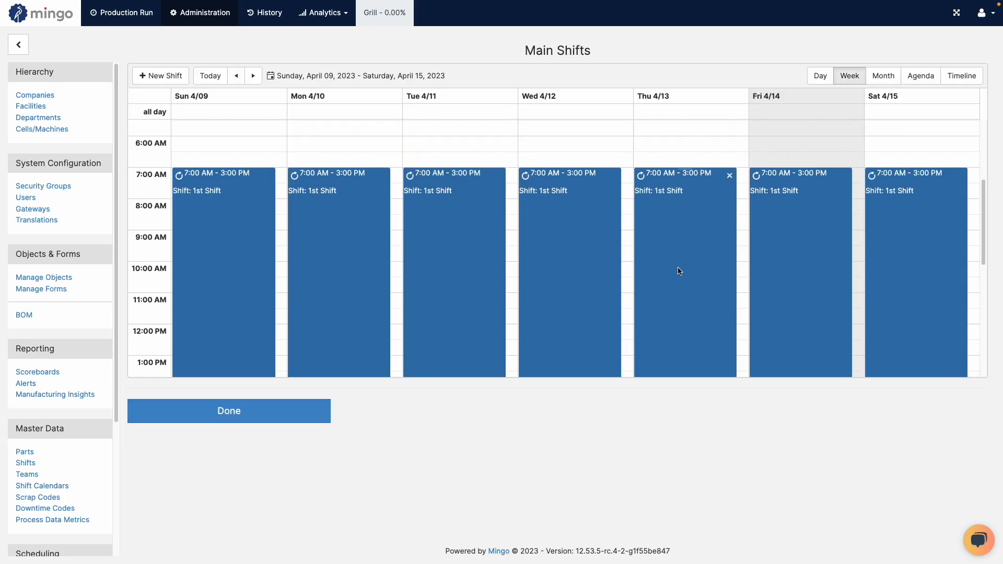
double_click(785, 245)
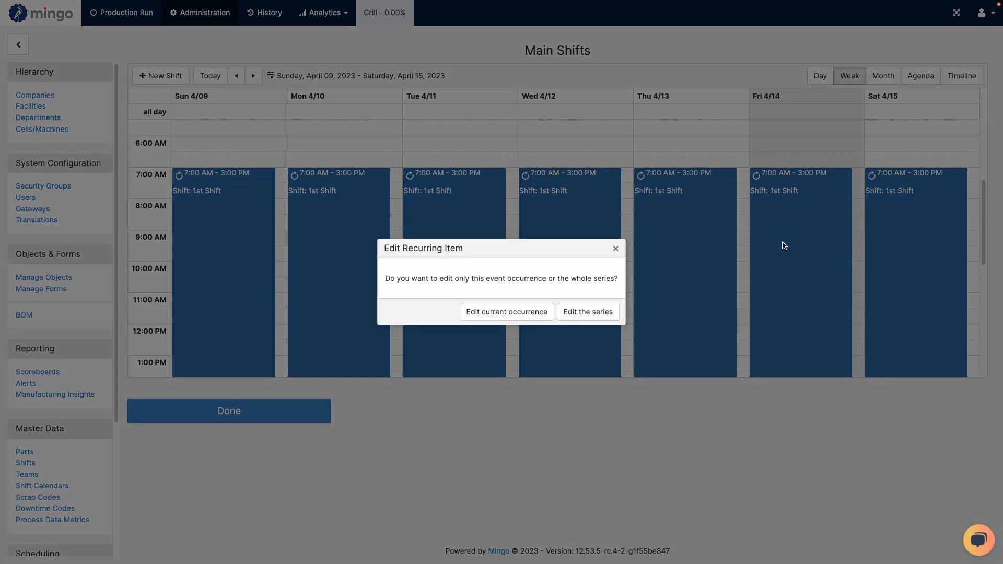
click(596, 313)
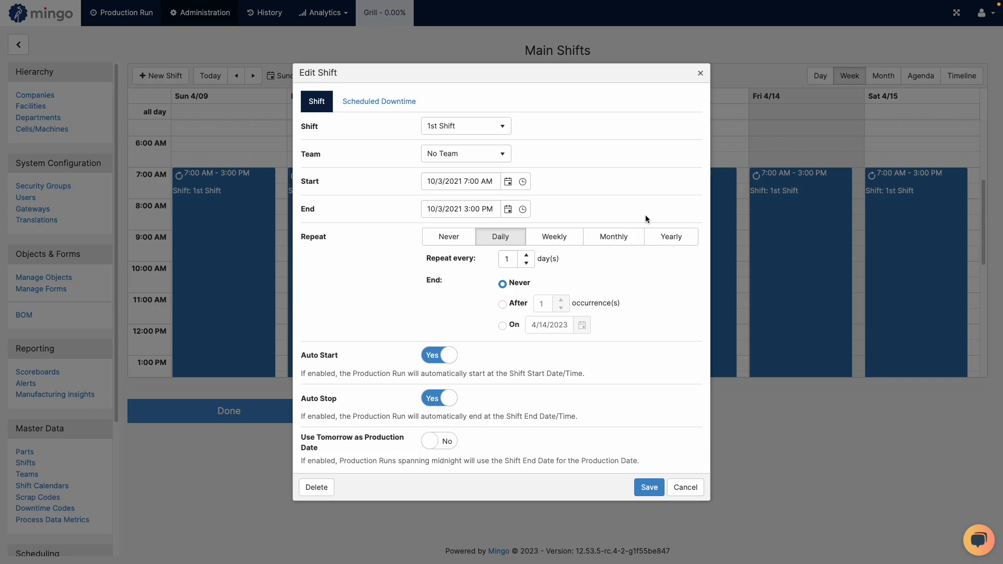
click(405, 102)
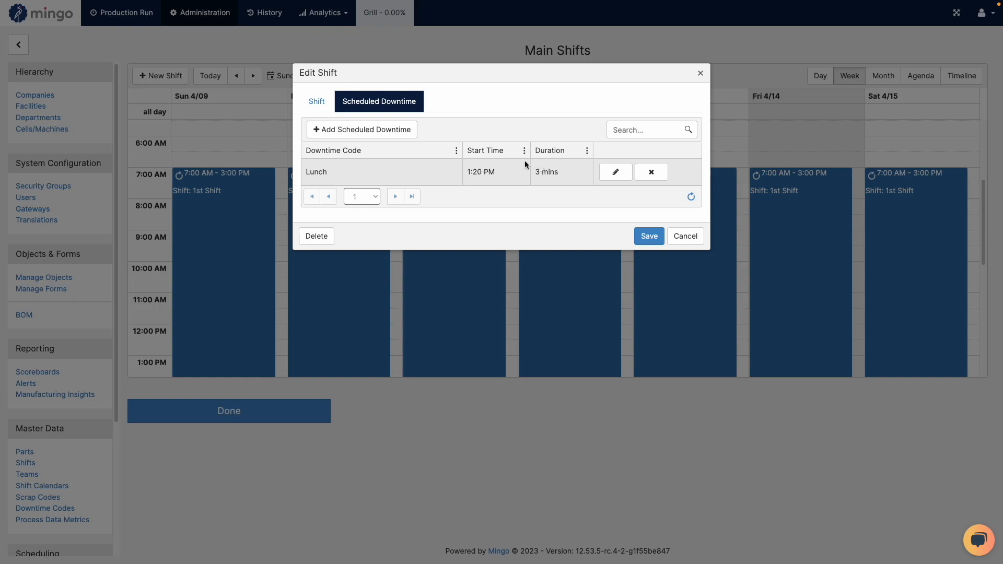
Set the start time of the 1st Shift's scheduled Lunch downtime to 2:25 PM and save the shift.
click(615, 172)
click(481, 173)
text(2:25 PM)
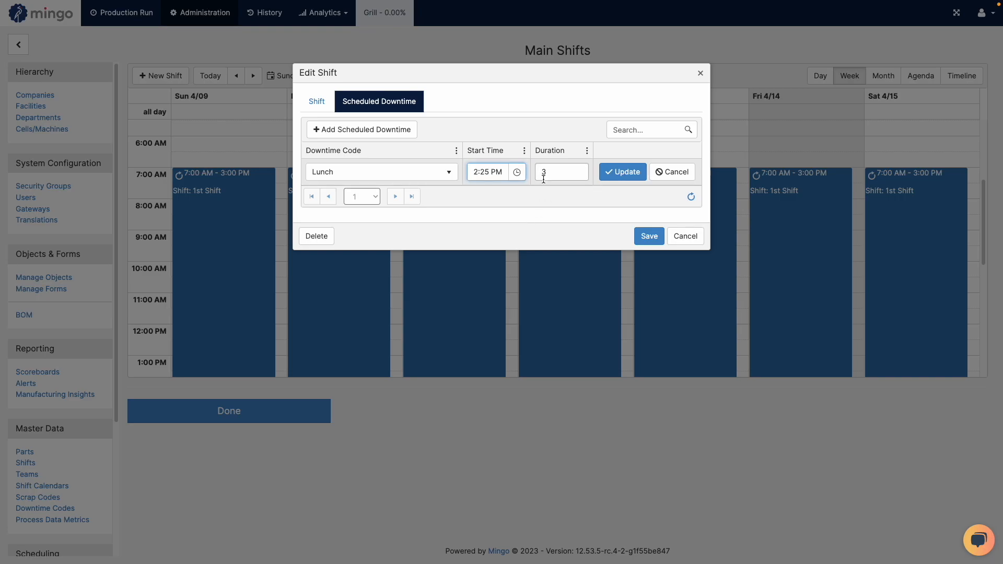
click(650, 237)
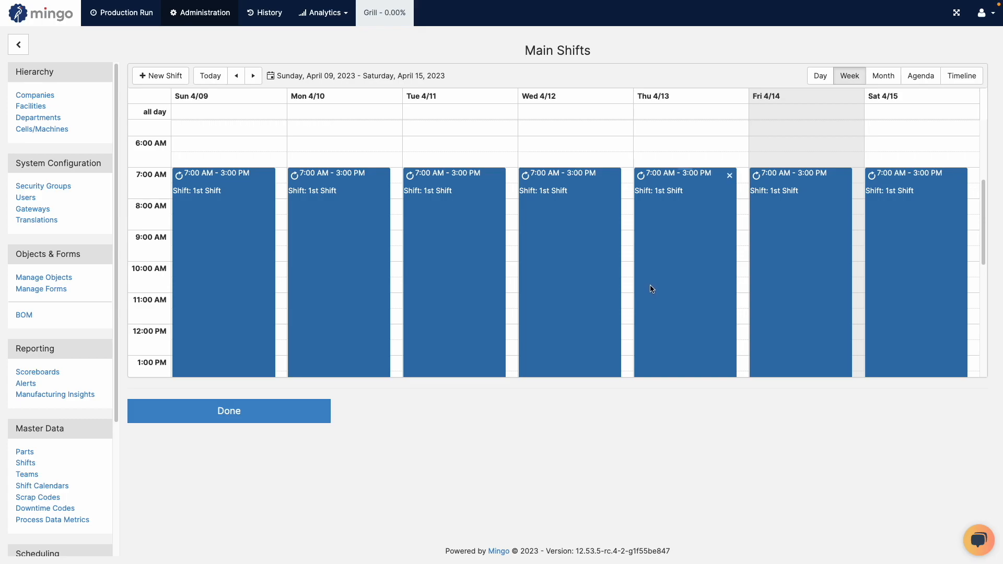
Review the scheduled downtime of the 2nd Shift series in the Main calendar, and close it without changes.
scroll(656, 287, down, 5)
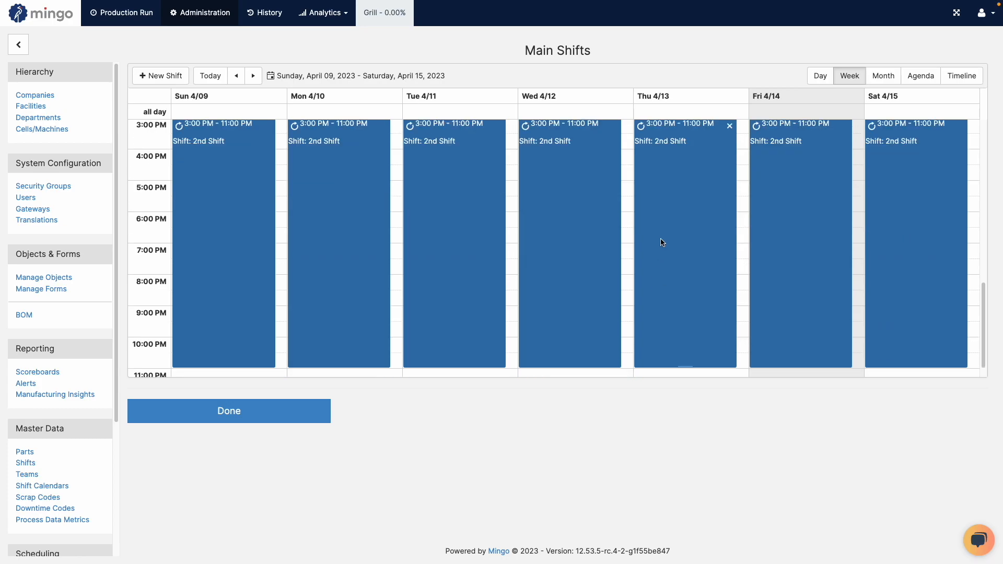
scroll(673, 227, up, 1)
double_click(673, 232)
click(580, 310)
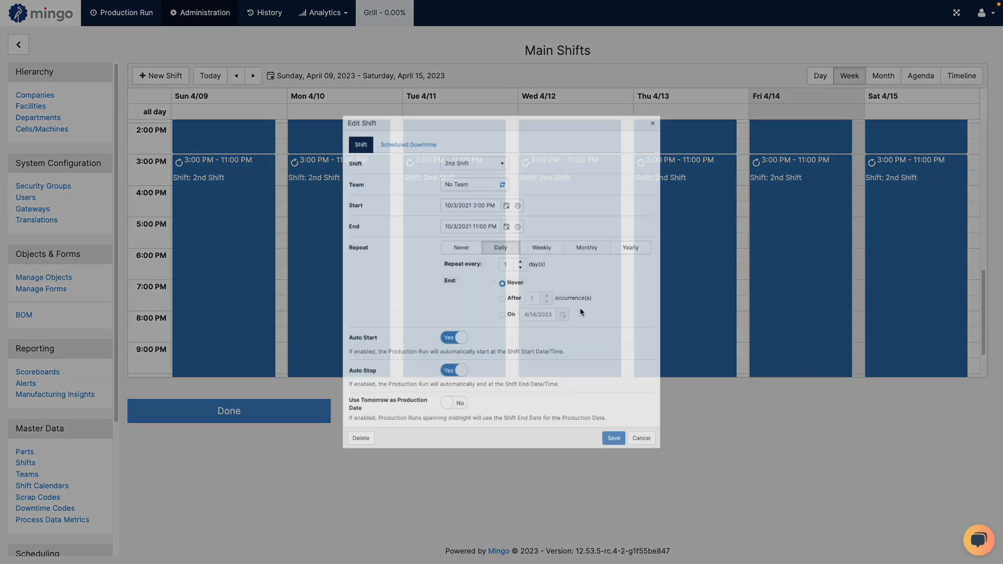
click(379, 101)
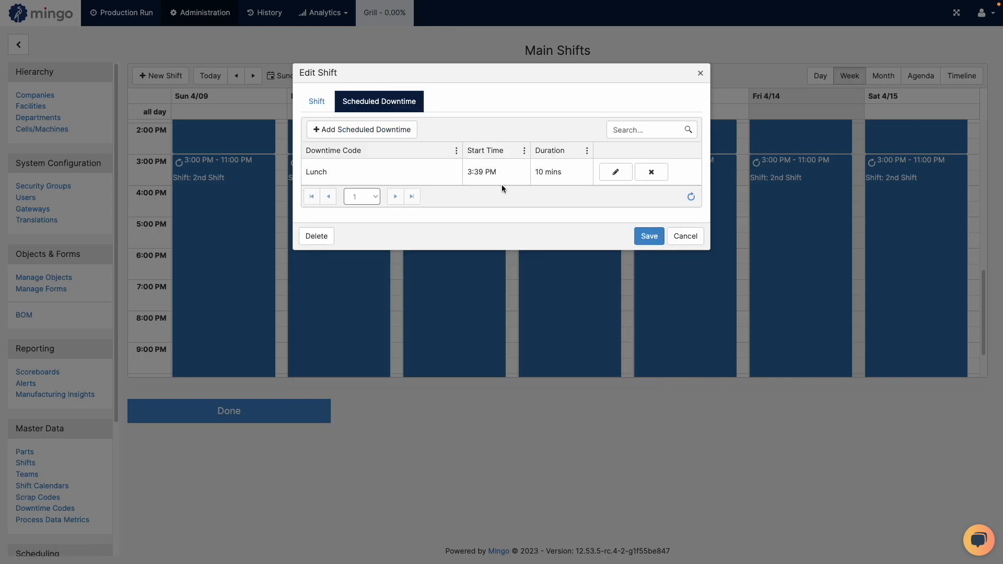
click(685, 236)
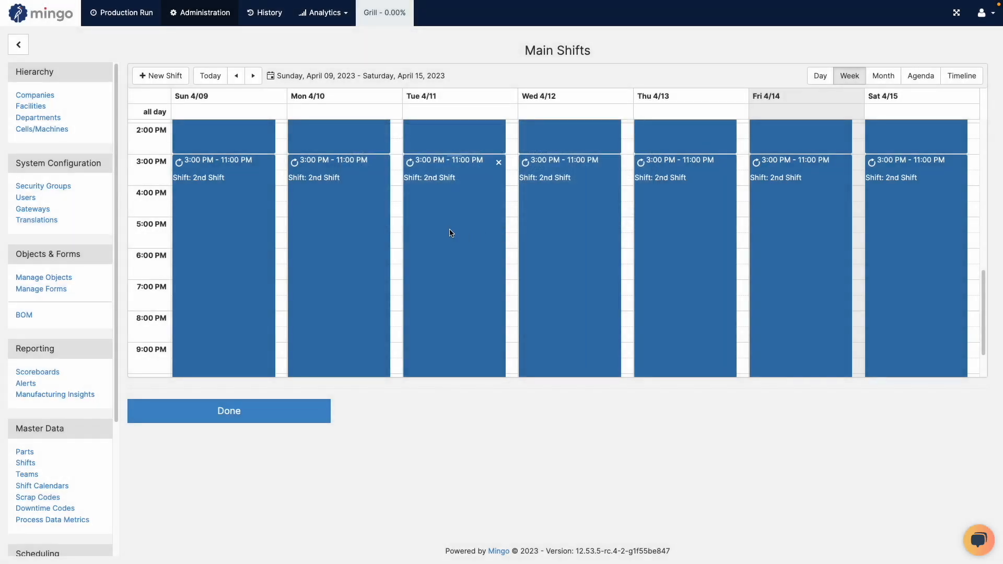
Return to the Grill production run and add the Downtime Type column to its events table.
click(396, 21)
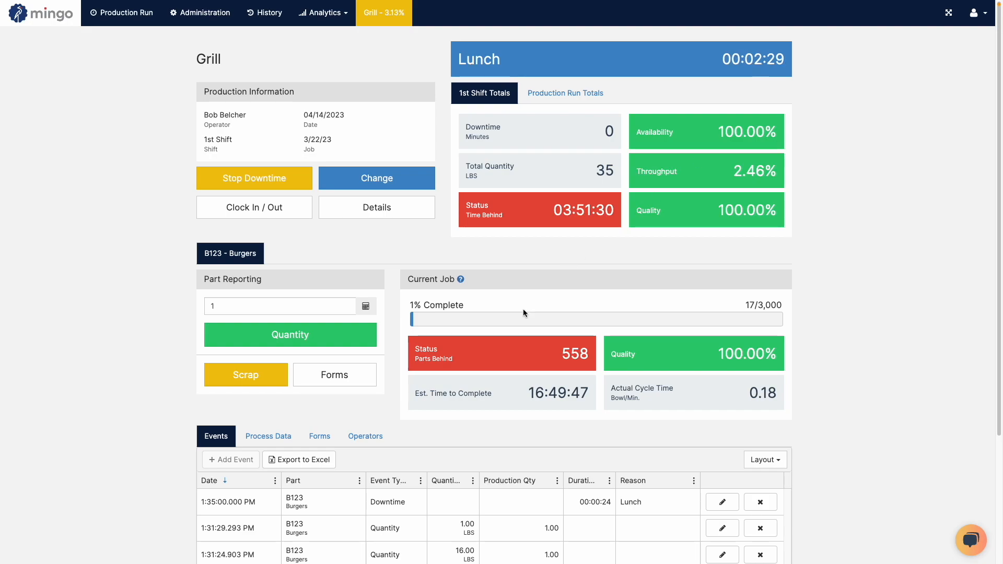
click(557, 480)
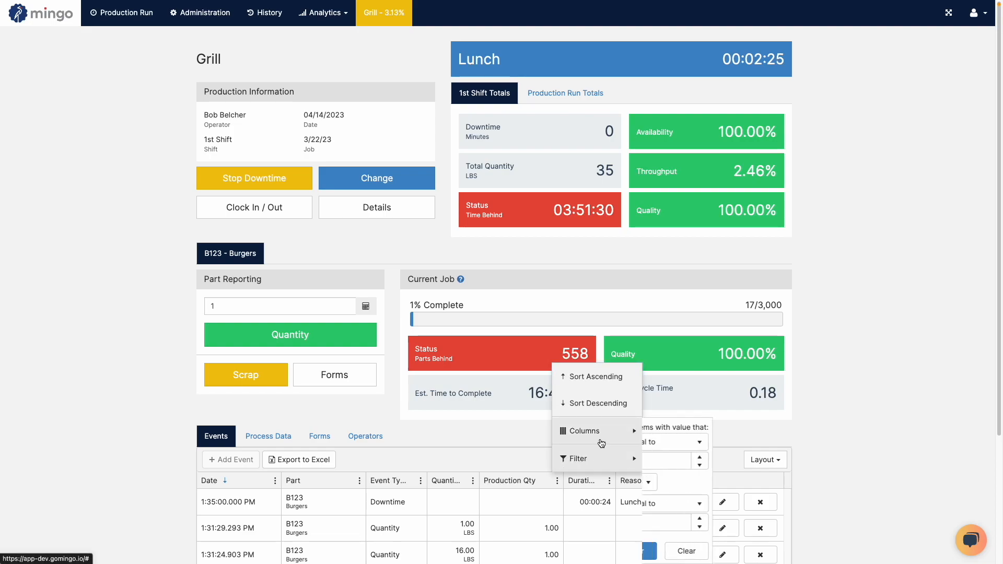
mouse_move(606, 438)
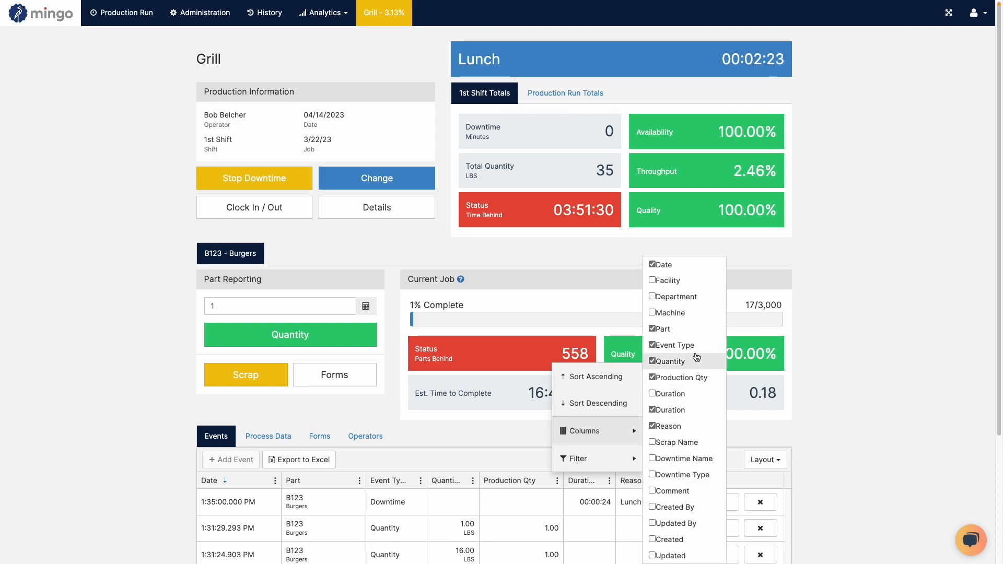
click(693, 475)
click(891, 444)
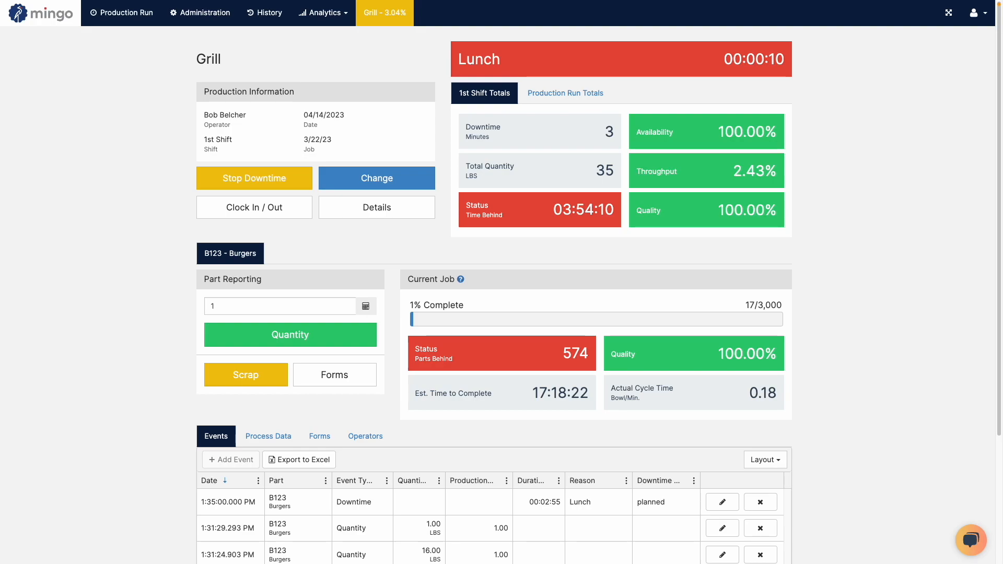
Refresh the Grill run's events table to check the Lunch downtime entries and their types.
scroll(783, 301, down, 3)
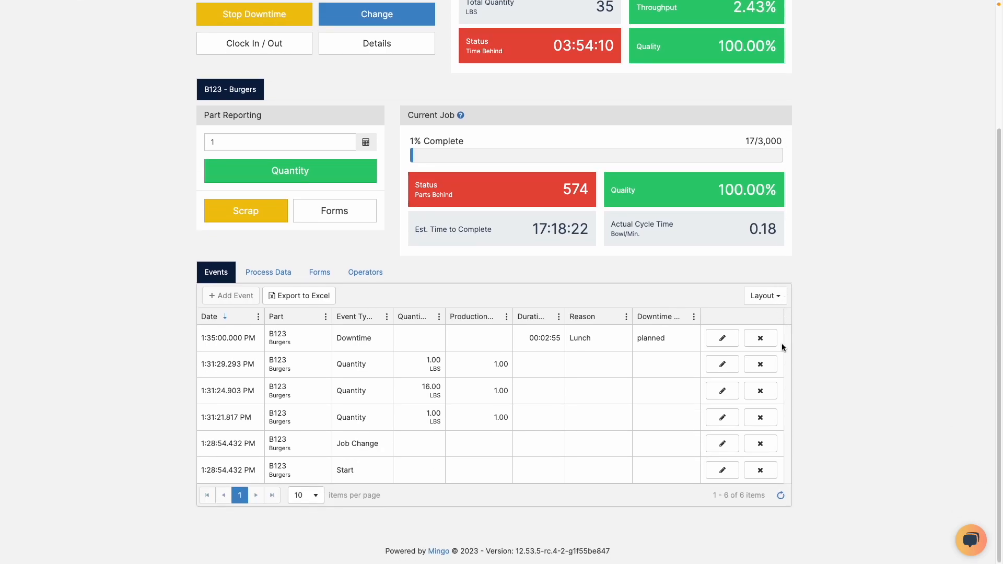
click(779, 498)
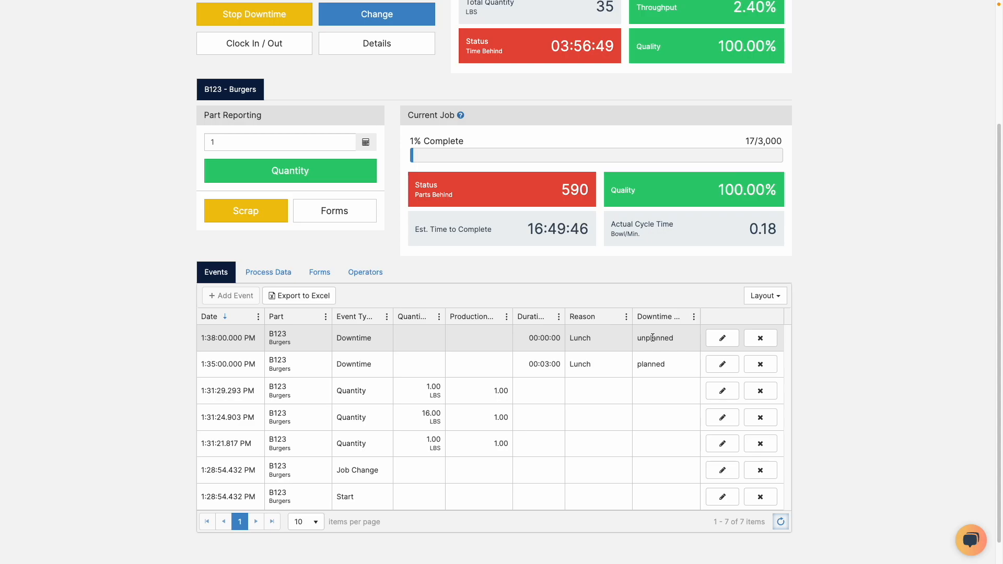
Report a quantity of 1 for B123 Burgers to end the Lunch downtime, and check the logged events.
scroll(653, 338, up, 3)
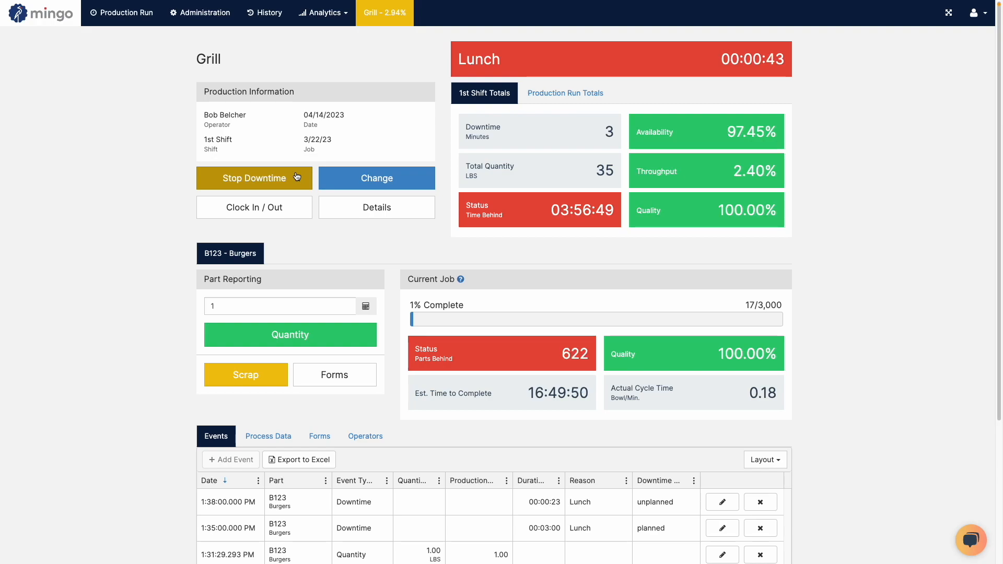
click(259, 336)
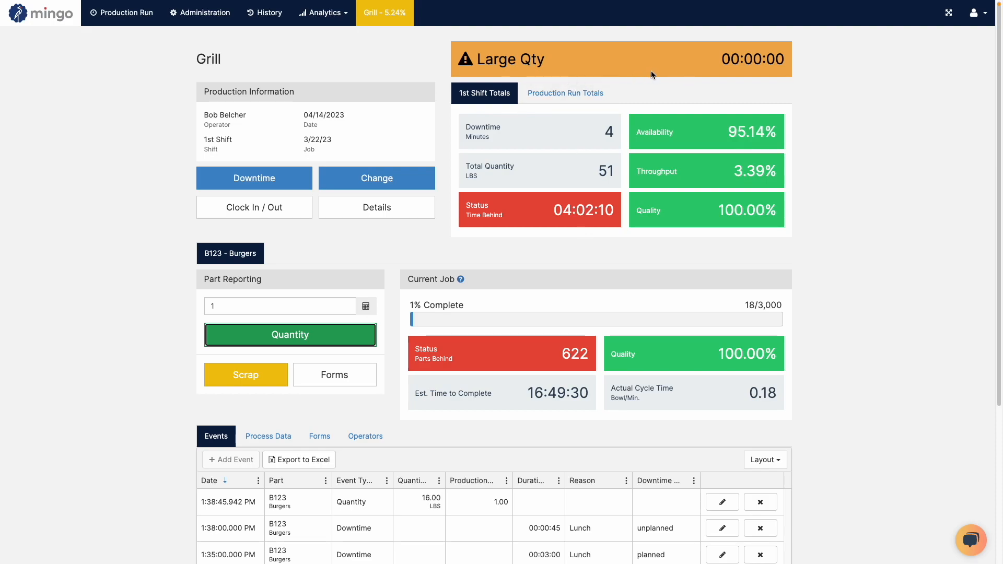
scroll(660, 90, down, 2)
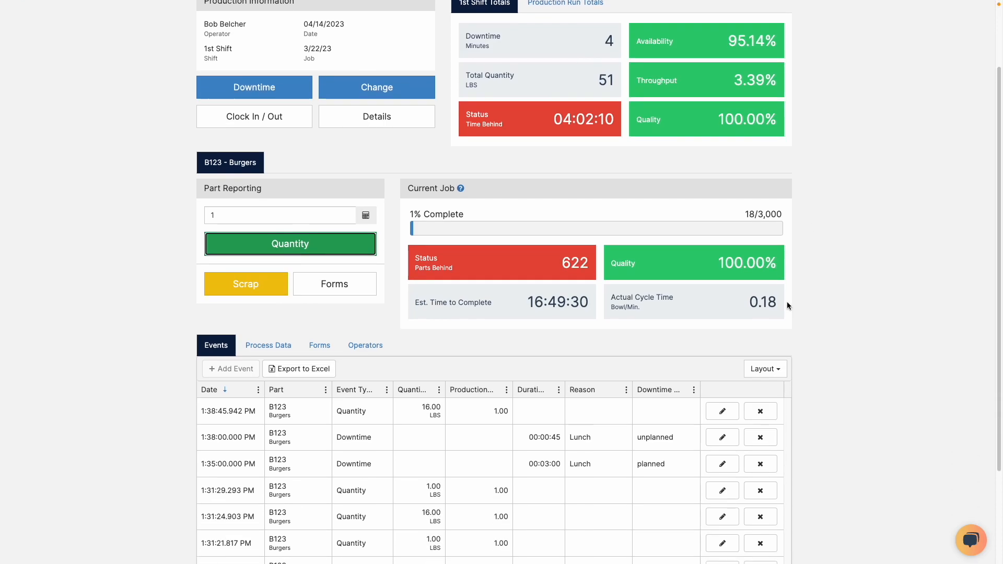